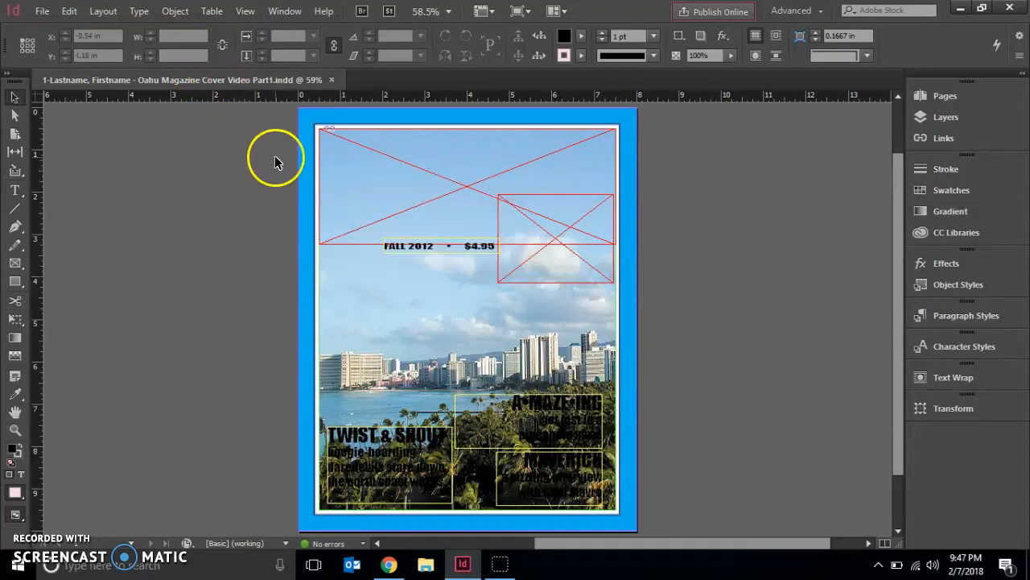
Select the page-sized blue background frame and display its fill colour as CMYK values for editing
{"action": "left_click", "coordinate": [16, 99]}
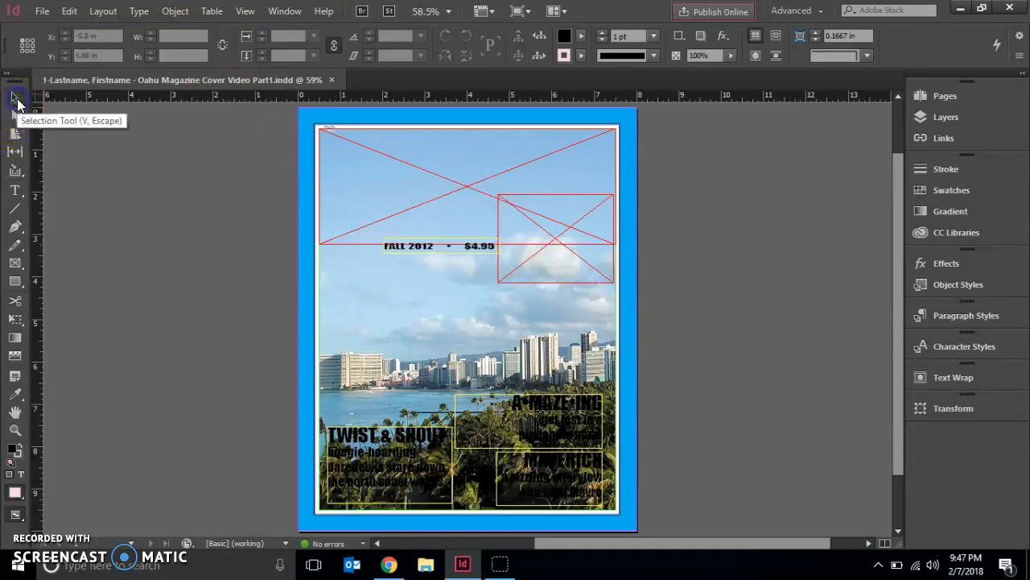
{"action": "left_click", "coordinate": [305, 161]}
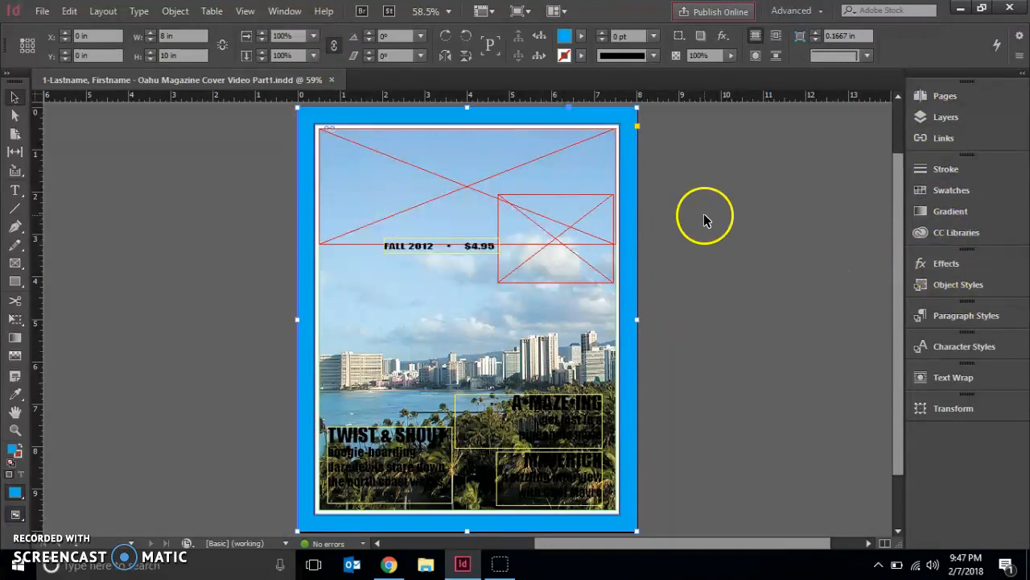
{"action": "left_click", "coordinate": [282, 11]}
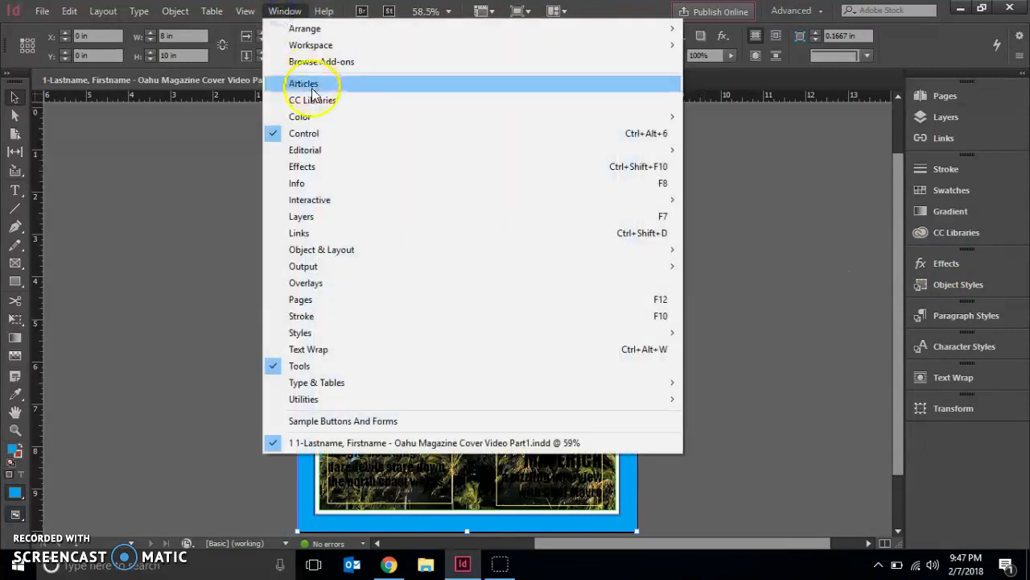
{"action": "mouse_move", "coordinate": [322, 116]}
{"action": "left_click", "coordinate": [197, 135]}
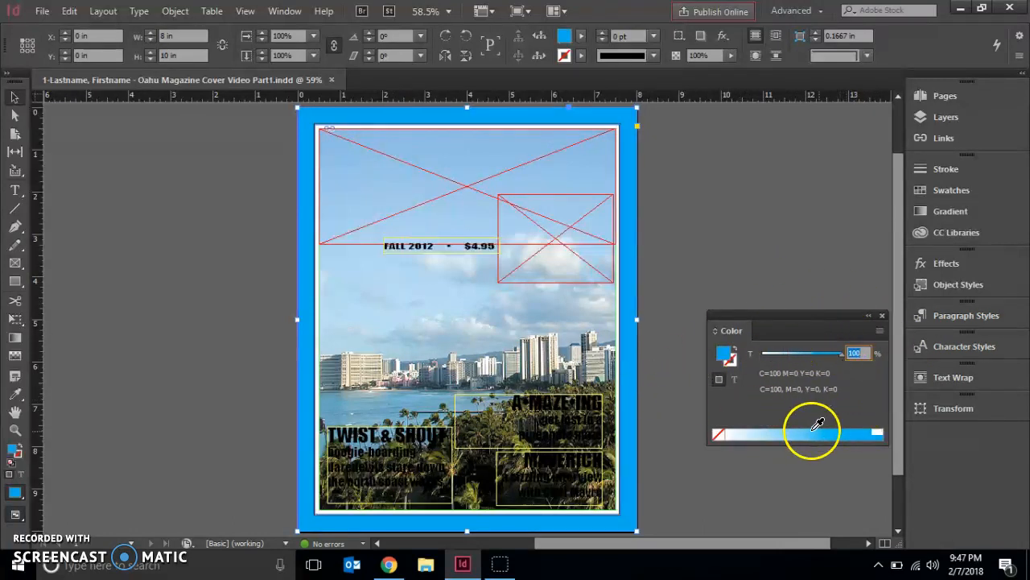
{"action": "left_click", "coordinate": [881, 331]}
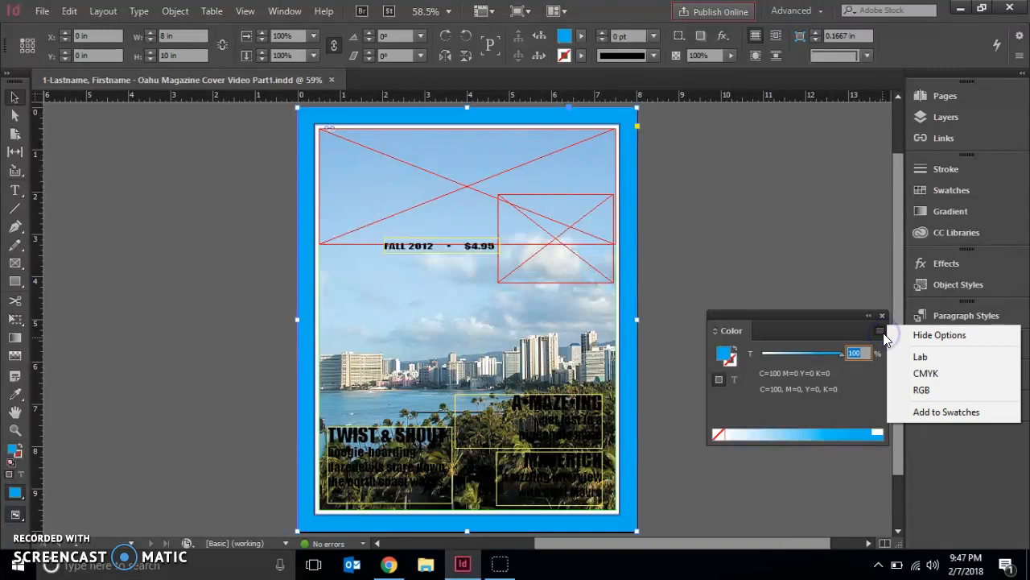
{"action": "left_click", "coordinate": [950, 373]}
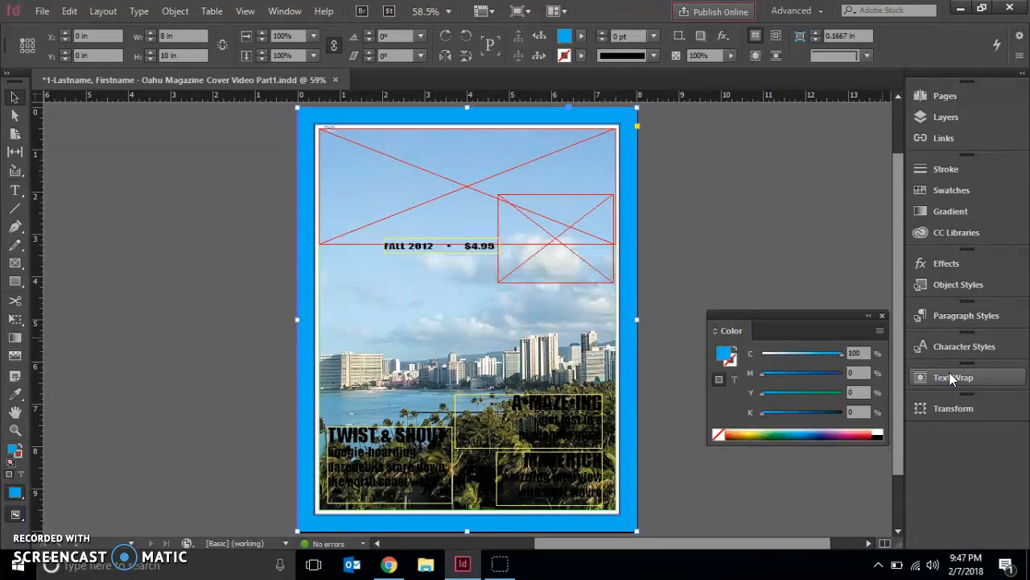
Set the background frame's fill to 50% magenta and 50% cyan, leaving yellow and black at 0
{"action": "left_click", "coordinate": [855, 372]}
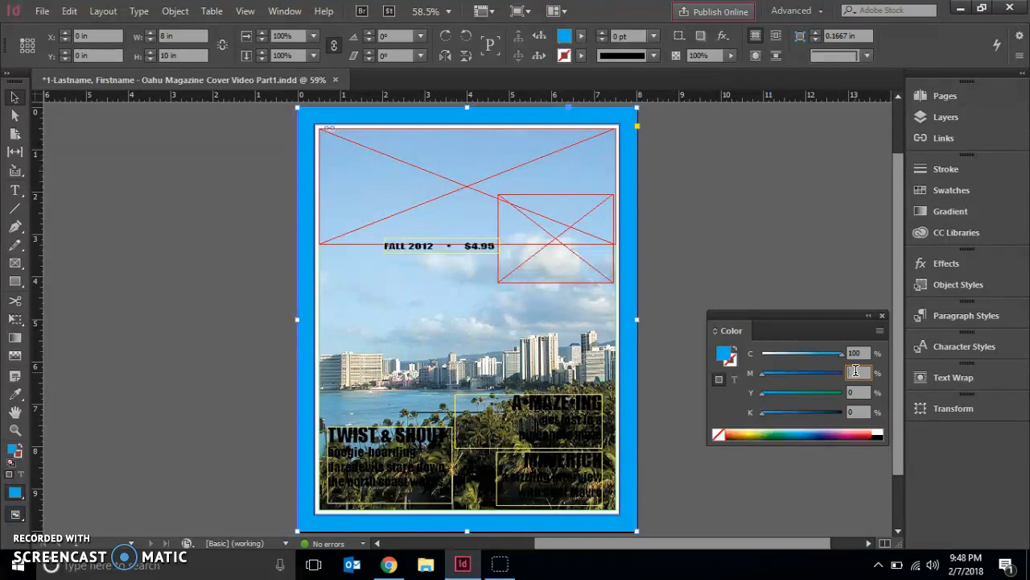
{"action": "type", "text": "50"}
{"action": "left_click", "coordinate": [857, 352]}
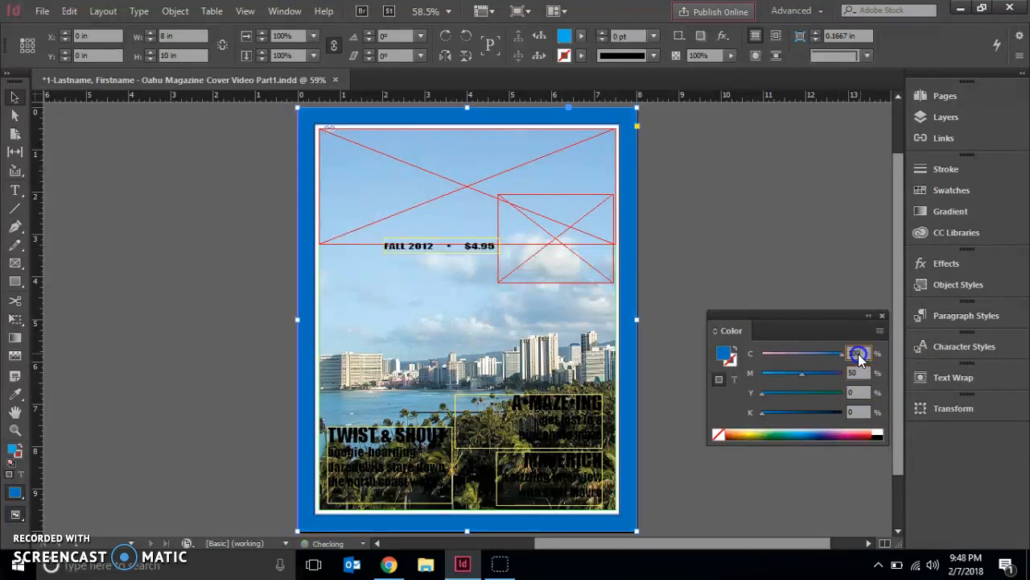
{"action": "type", "text": "50"}
{"action": "left_click", "coordinate": [860, 392]}
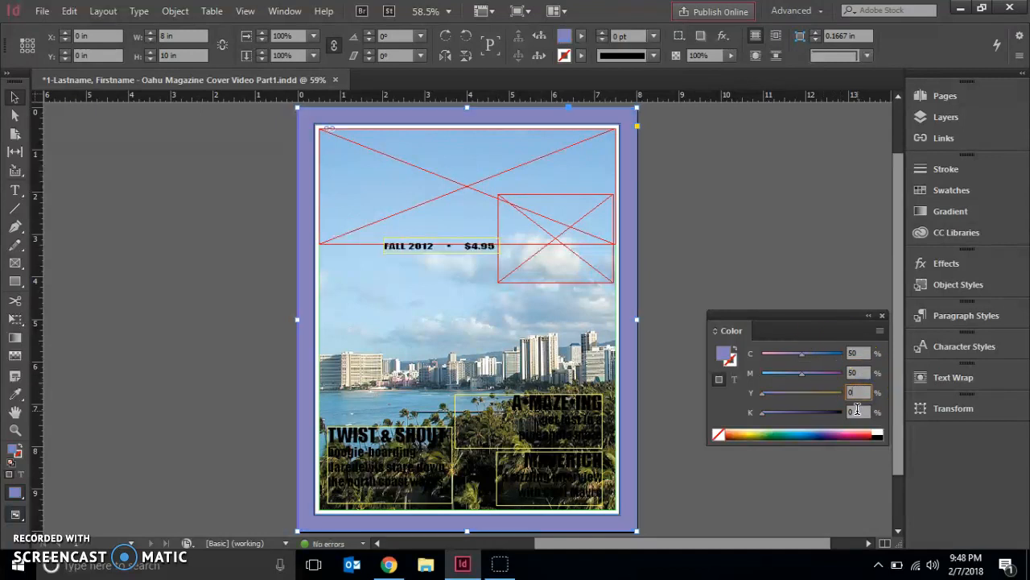
{"action": "left_click", "coordinate": [857, 410]}
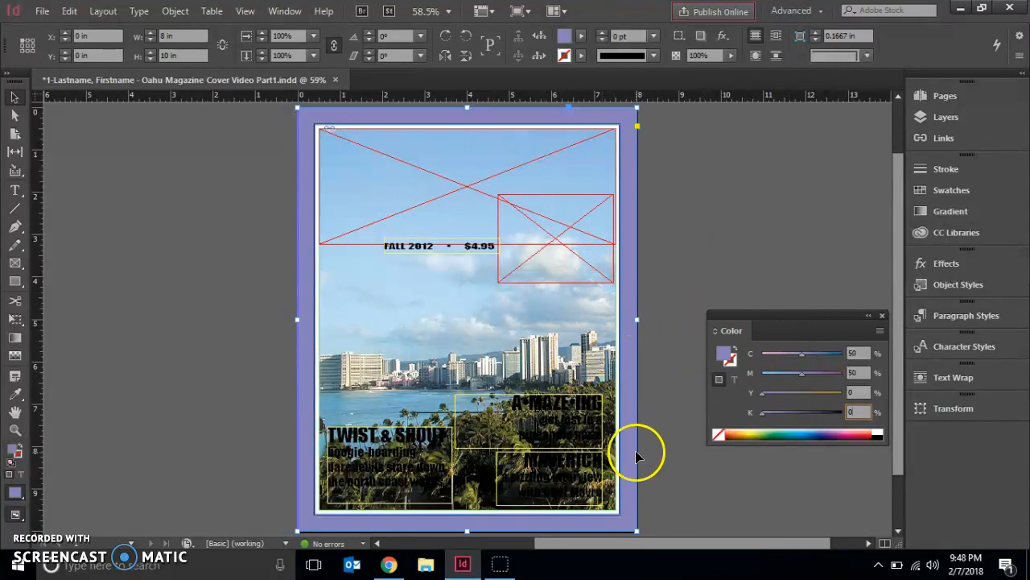
Turn the background frame's fill orange by setting yellow to 100% and cyan to 0%
{"action": "left_click", "coordinate": [856, 391]}
{"action": "type", "text": "100"}
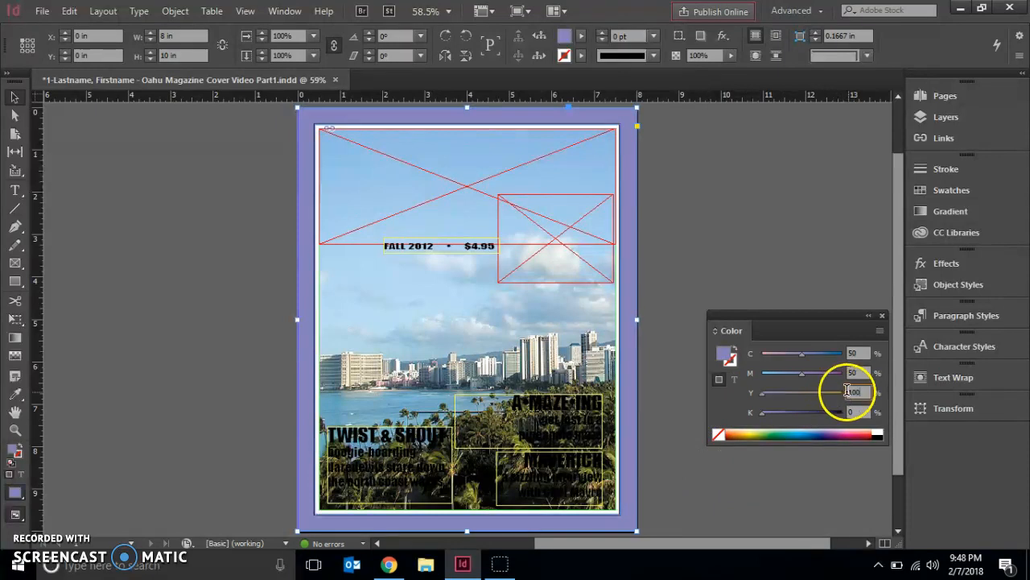
{"action": "left_click", "coordinate": [851, 353]}
{"action": "type", "text": "0"}
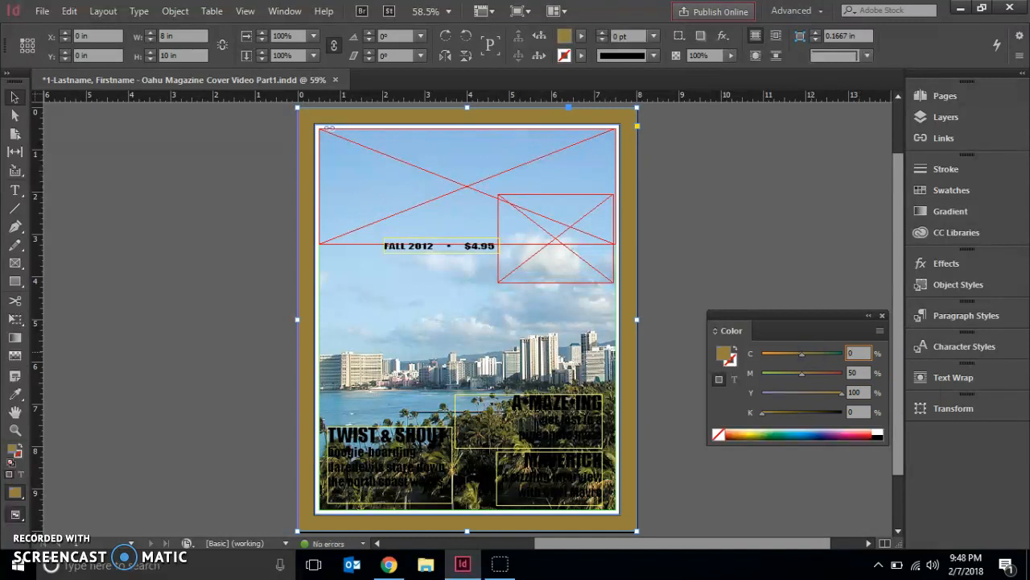
{"action": "left_click", "coordinate": [858, 372]}
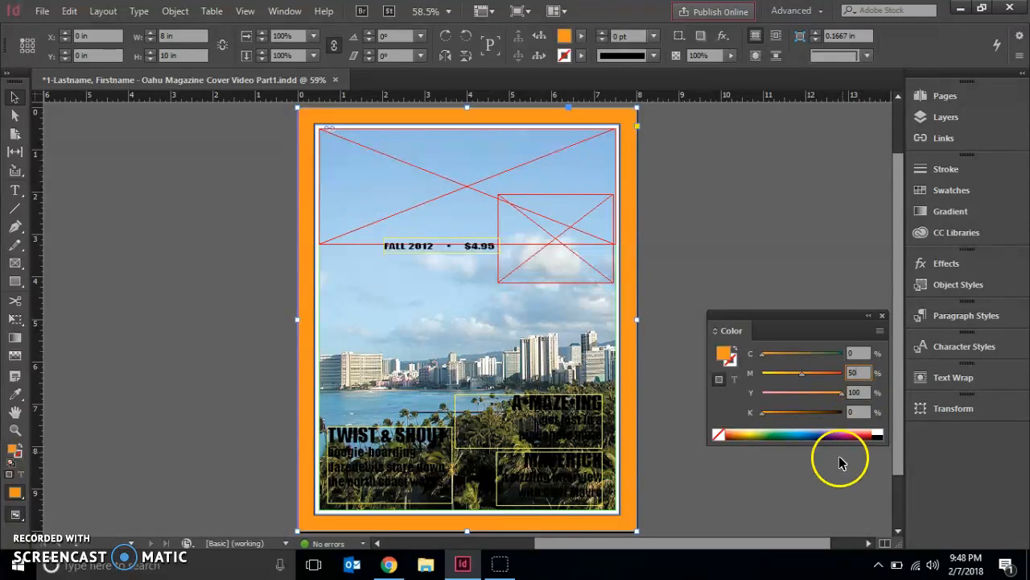
Sample a green for the background frame from the colour spectrum and adjust it to C=70 M=20 Y=0 K=0
{"action": "left_click", "coordinate": [779, 432]}
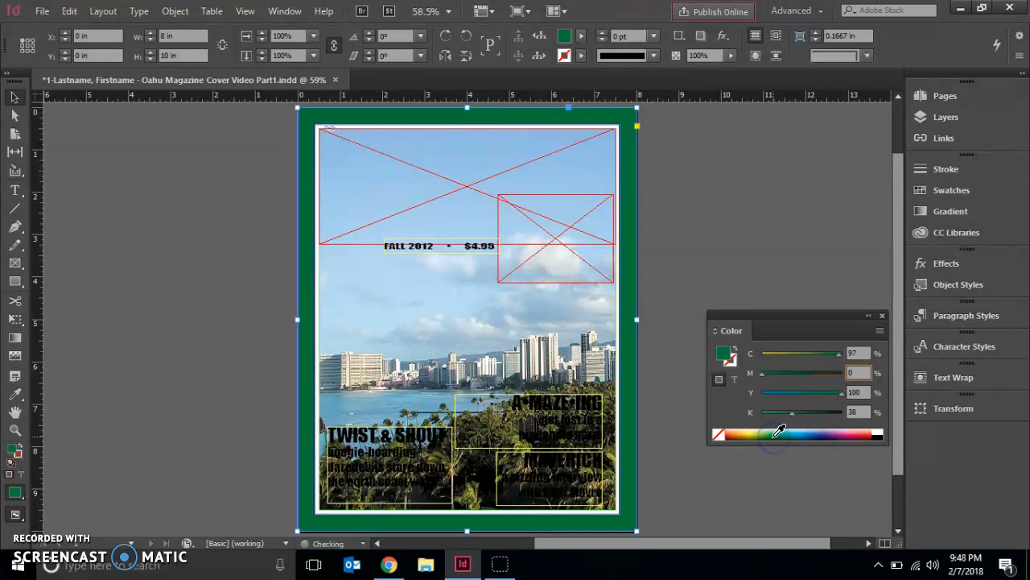
{"action": "left_click", "coordinate": [779, 429]}
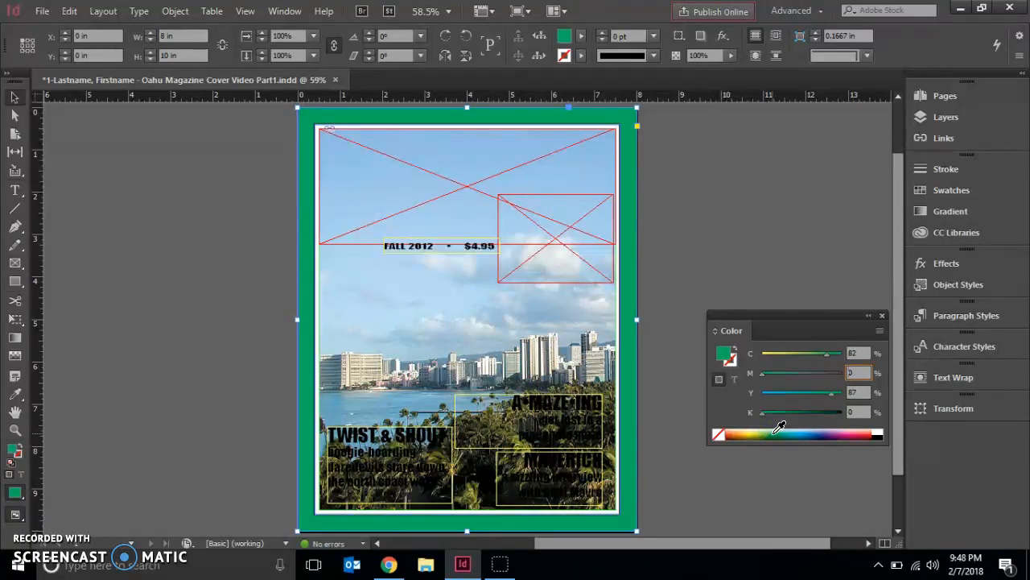
{"action": "left_click", "coordinate": [858, 354]}
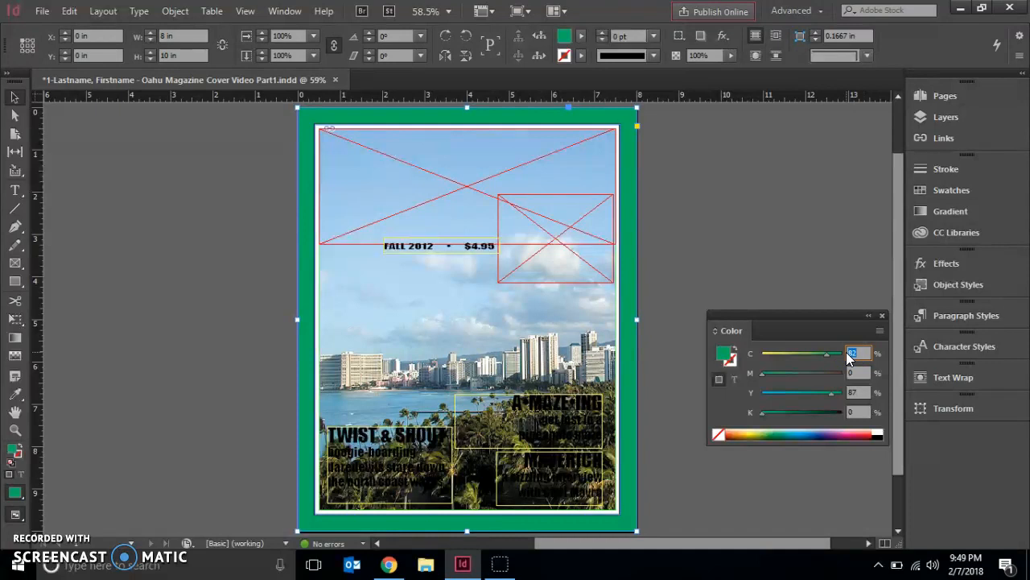
{"action": "left_click", "coordinate": [861, 373]}
{"action": "type", "text": "20"}
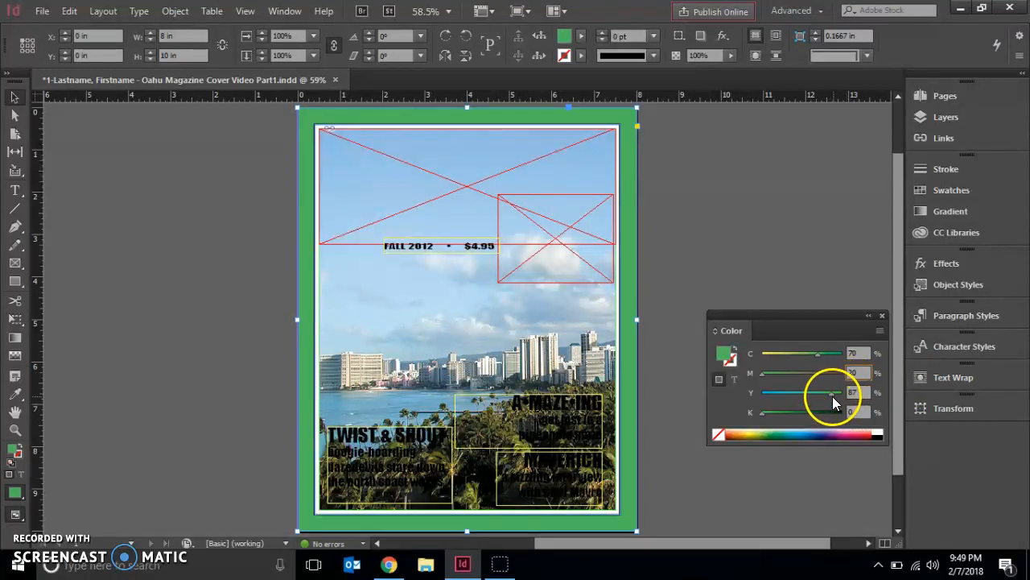
{"action": "left_click_drag", "start_coordinate": [832, 395], "coordinate": [766, 400]}
{"action": "left_click", "coordinate": [855, 392]}
{"action": "left_click_drag", "start_coordinate": [857, 391], "coordinate": [842, 394]}
{"action": "key", "text": "Return"}
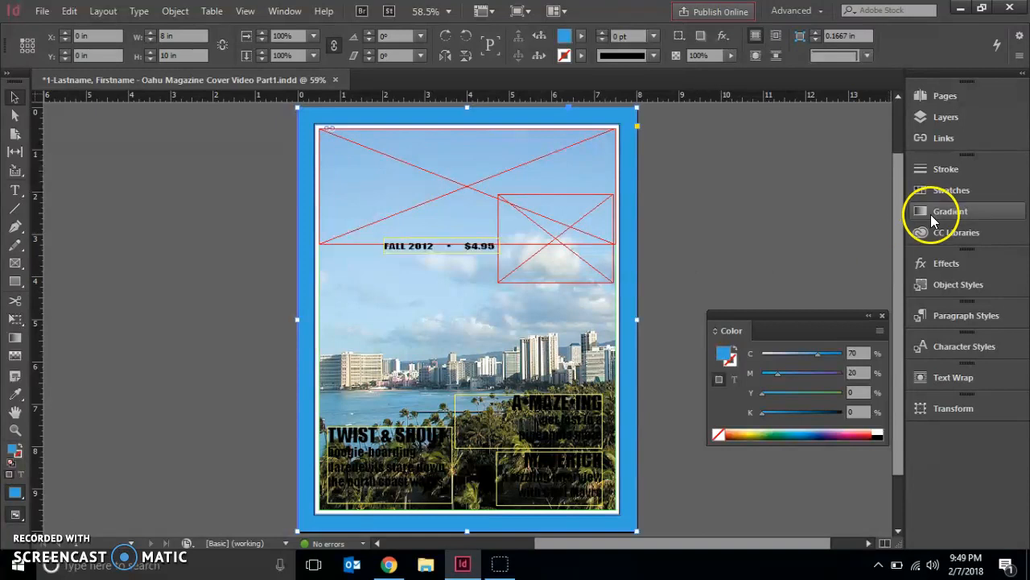
Add the mixed C=70 M=20 Y=0 K=0 fill colour to the document's swatches
{"action": "left_click", "coordinate": [951, 191]}
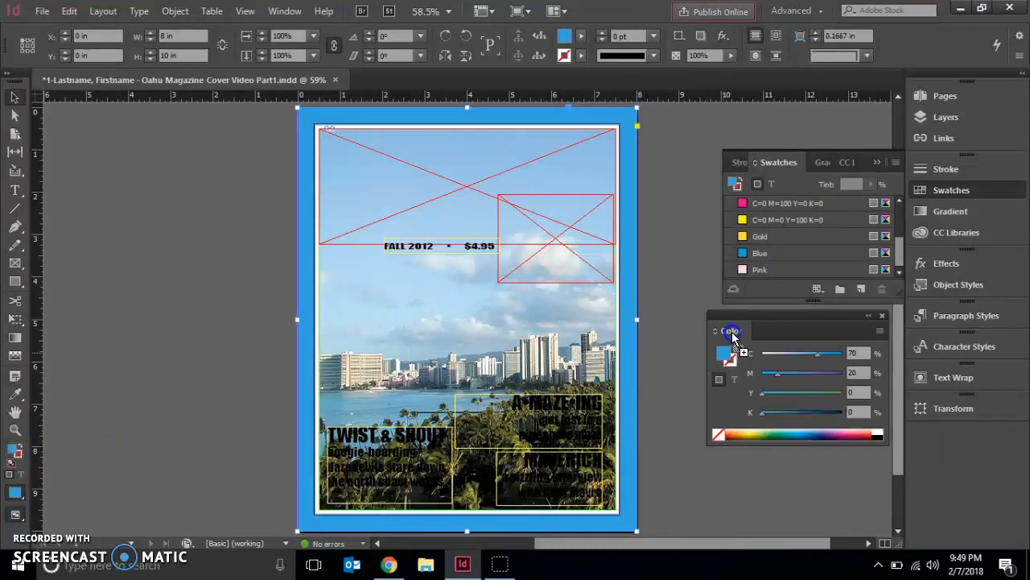
{"action": "left_click_drag", "start_coordinate": [746, 303], "coordinate": [767, 258]}
{"action": "left_click_drag", "start_coordinate": [766, 260], "coordinate": [766, 261]}
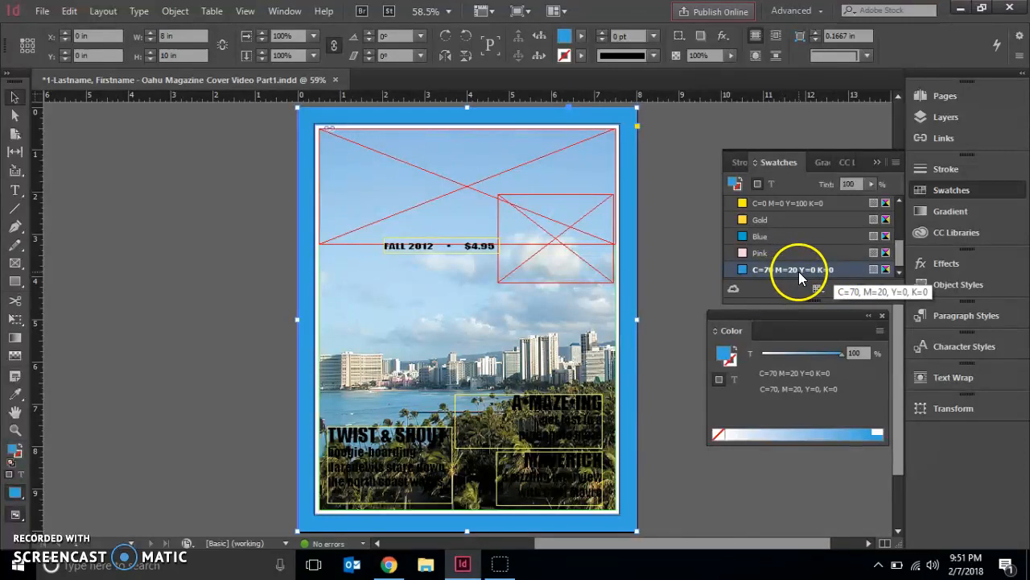
Lower the tint of the background frame's blue fill to 45%
{"action": "left_click", "coordinate": [871, 185]}
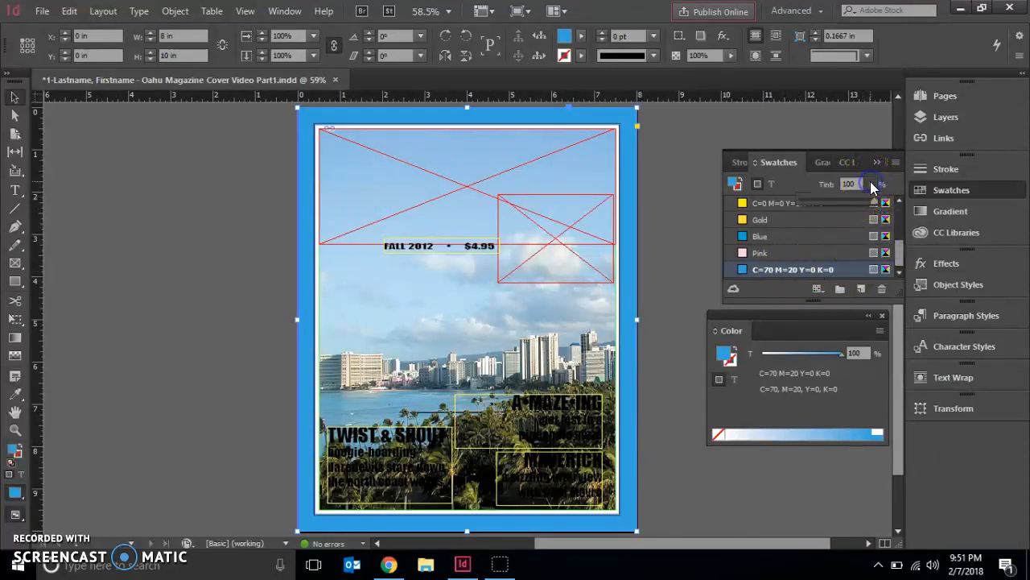
{"action": "left_click", "coordinate": [871, 198]}
{"action": "left_click_drag", "start_coordinate": [875, 203], "coordinate": [860, 202]}
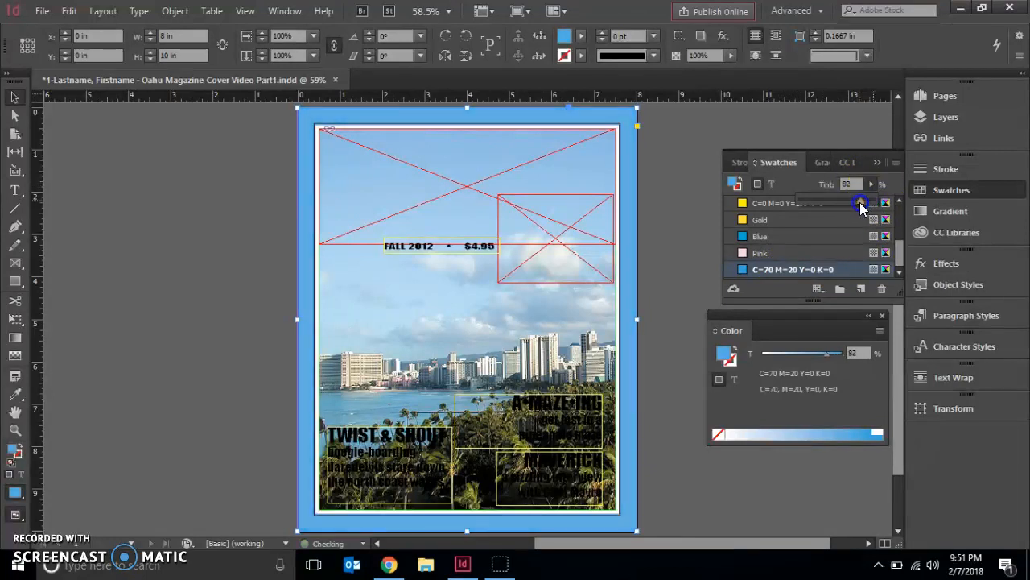
{"action": "left_click_drag", "start_coordinate": [859, 202], "coordinate": [833, 206]}
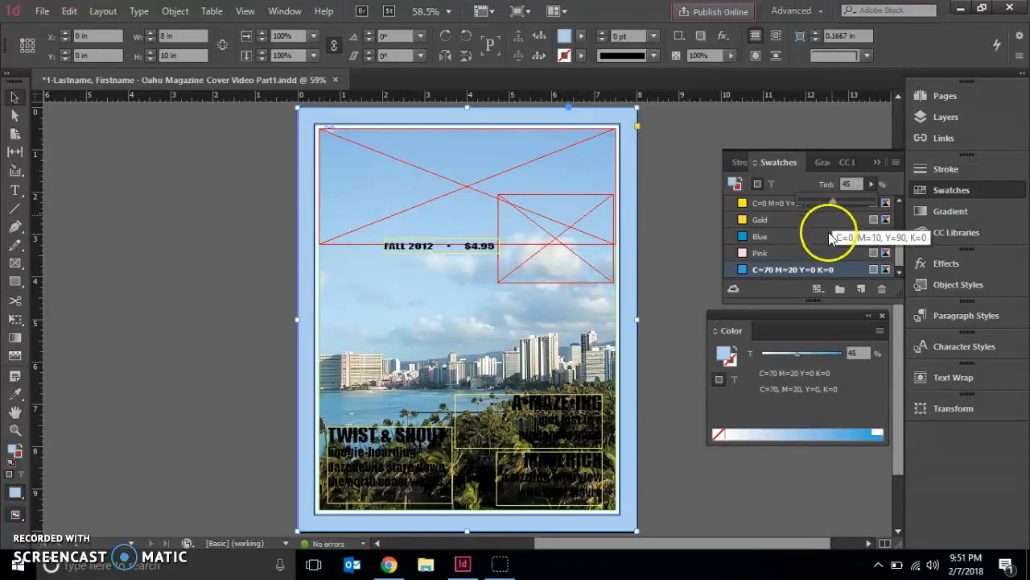
{"action": "left_click", "coordinate": [731, 182]}
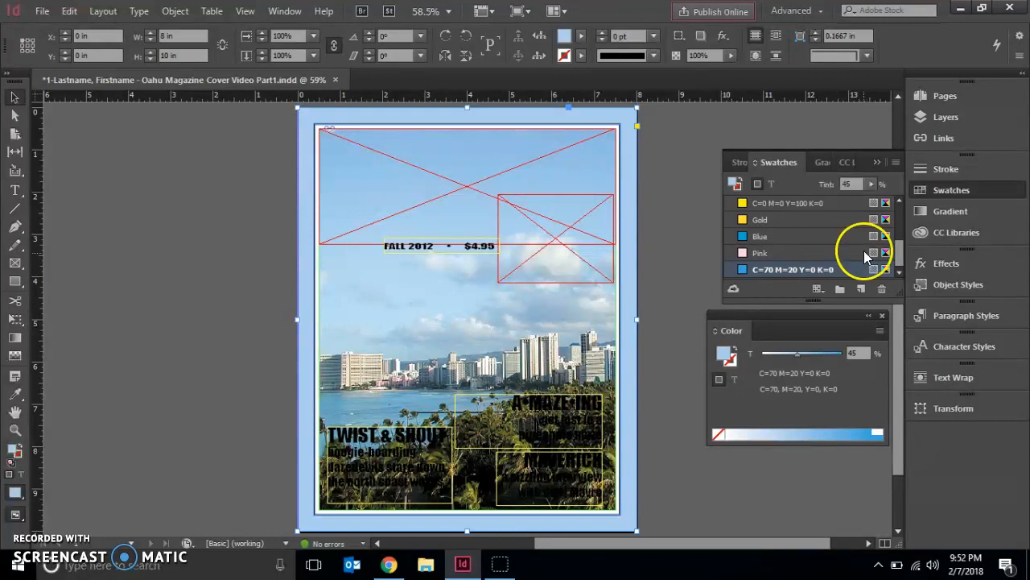
Save the frame's 45% tint of C=70 M=20 Y=0 K=0 as its own swatch
{"action": "left_click", "coordinate": [733, 182]}
{"action": "left_click_drag", "start_coordinate": [733, 182], "coordinate": [761, 278]}
{"action": "left_click", "coordinate": [858, 288]}
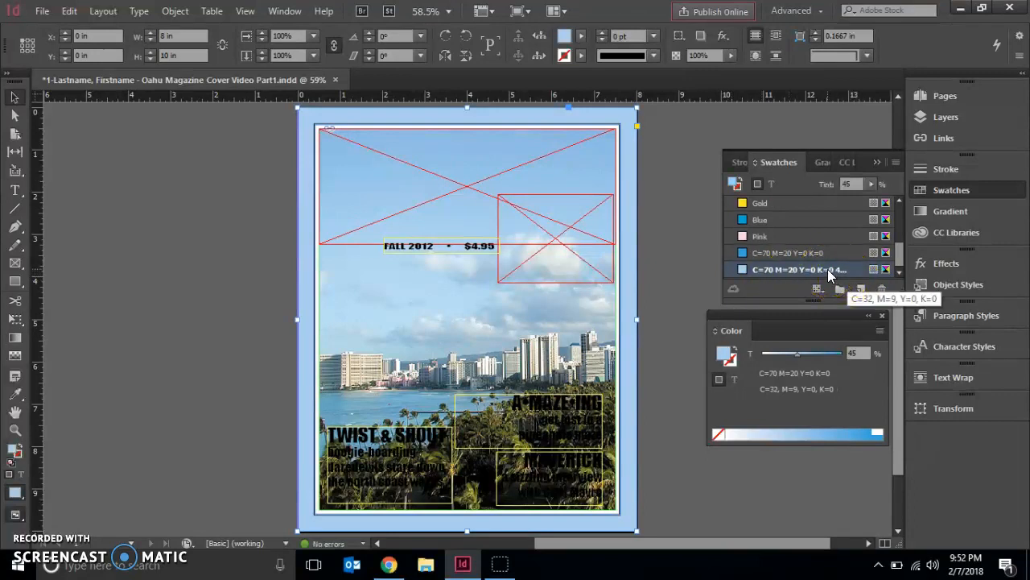
{"action": "left_click", "coordinate": [847, 271]}
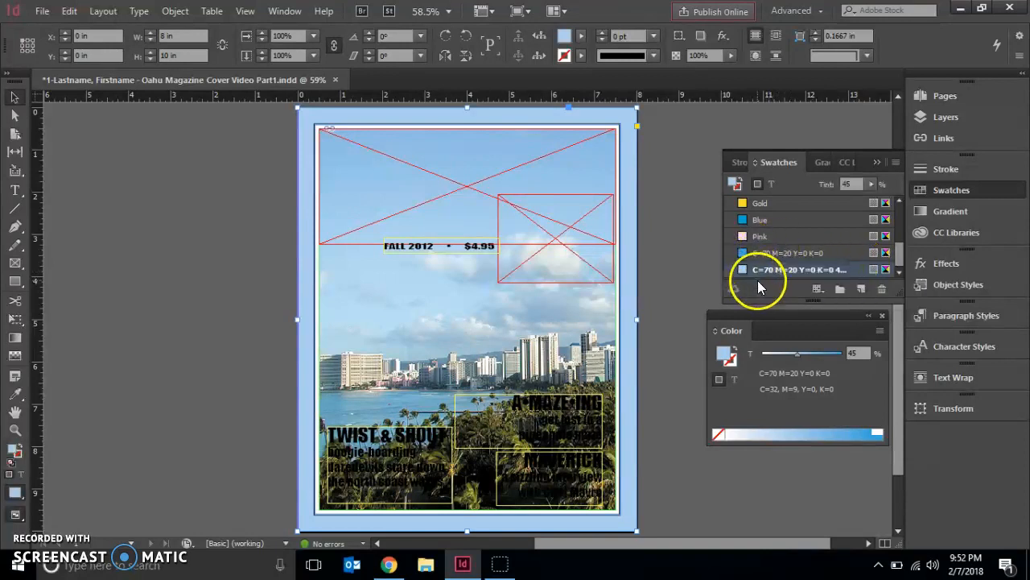
{"action": "left_click", "coordinate": [801, 270]}
Apply the full-strength C=70 M=20 Y=0 K=0 swatch to the frame, then rename it Purple with magenta at 100%
{"action": "left_click", "coordinate": [780, 254]}
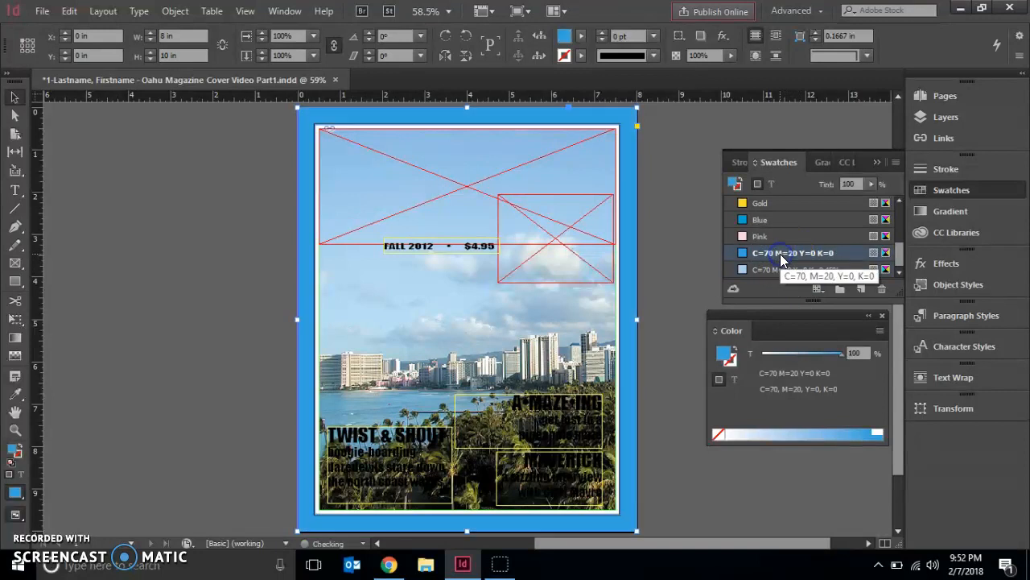
{"action": "left_click", "coordinate": [780, 253]}
{"action": "left_click", "coordinate": [780, 254]}
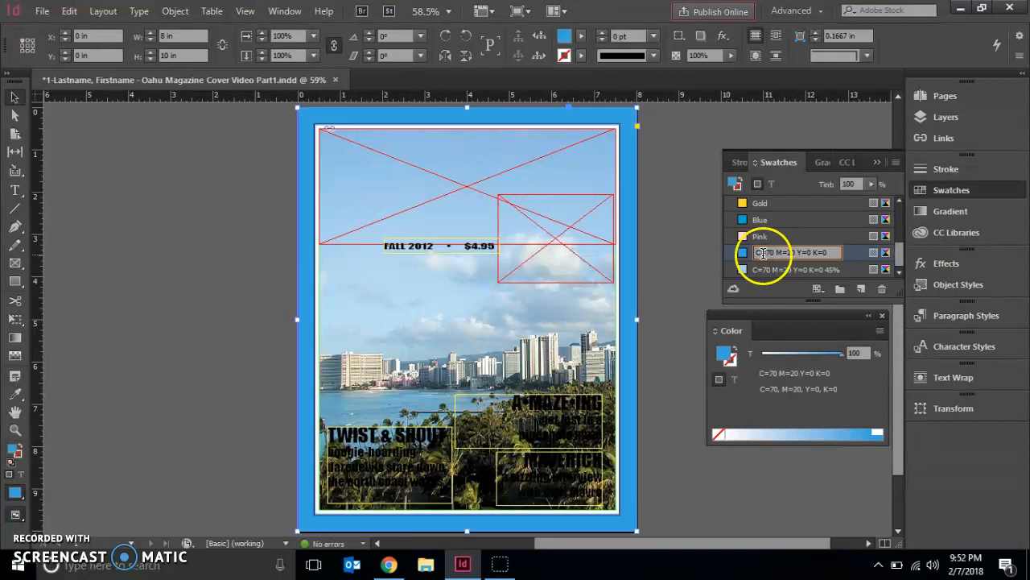
{"action": "double_click", "coordinate": [856, 254]}
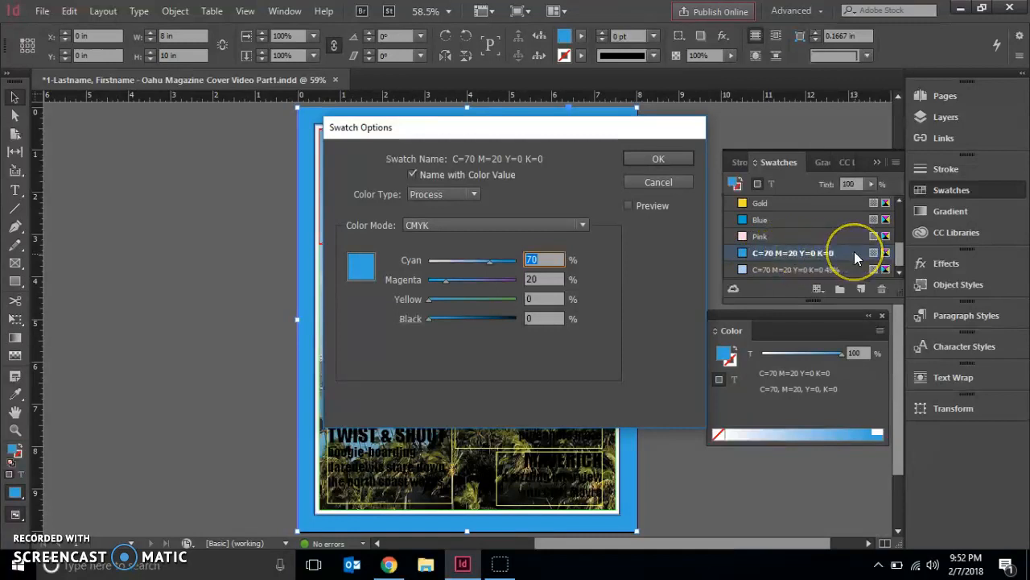
{"action": "left_click", "coordinate": [413, 175]}
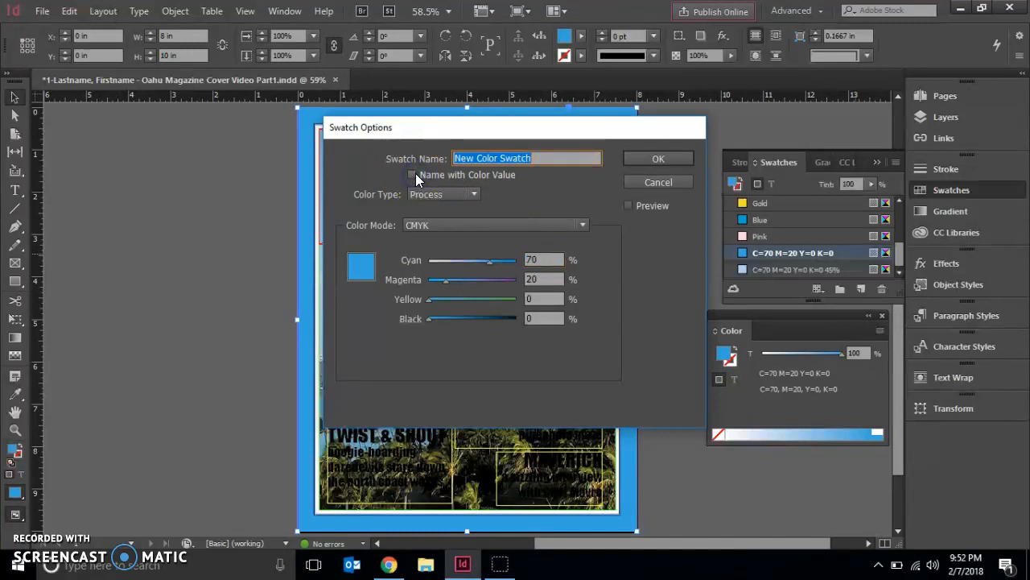
{"action": "type", "text": "Pu"}
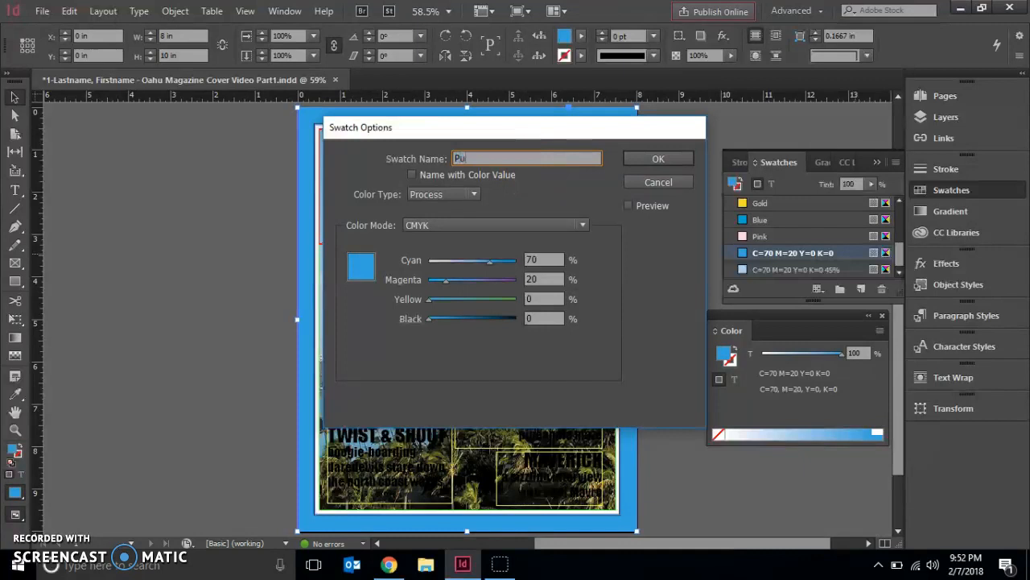
{"action": "type", "text": "rple"}
{"action": "left_click_drag", "start_coordinate": [444, 282], "coordinate": [522, 289]}
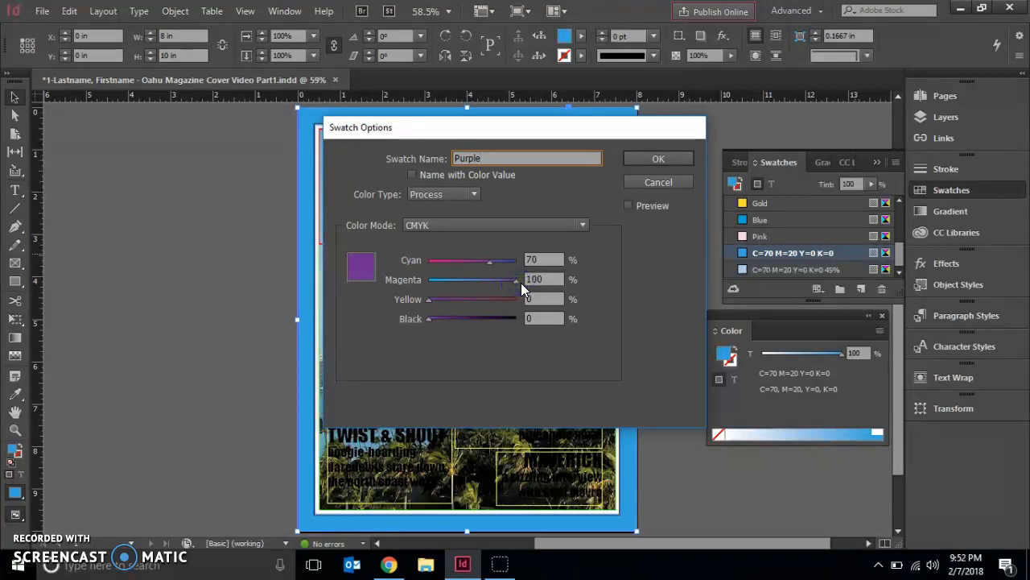
{"action": "left_click", "coordinate": [656, 159]}
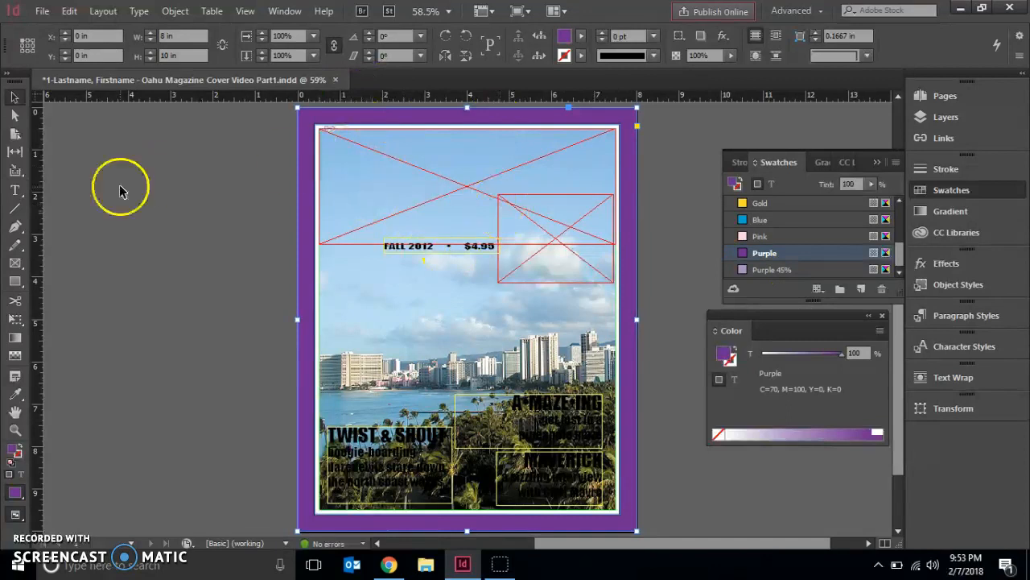
Revert the magazine cover document to its last saved version
{"action": "left_click", "coordinate": [40, 13]}
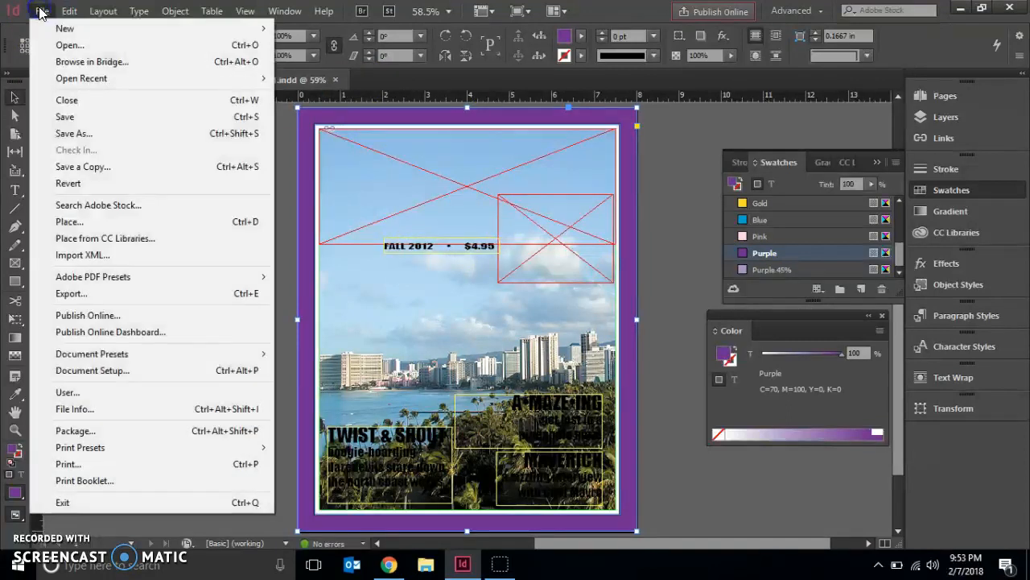
{"action": "left_click", "coordinate": [57, 188]}
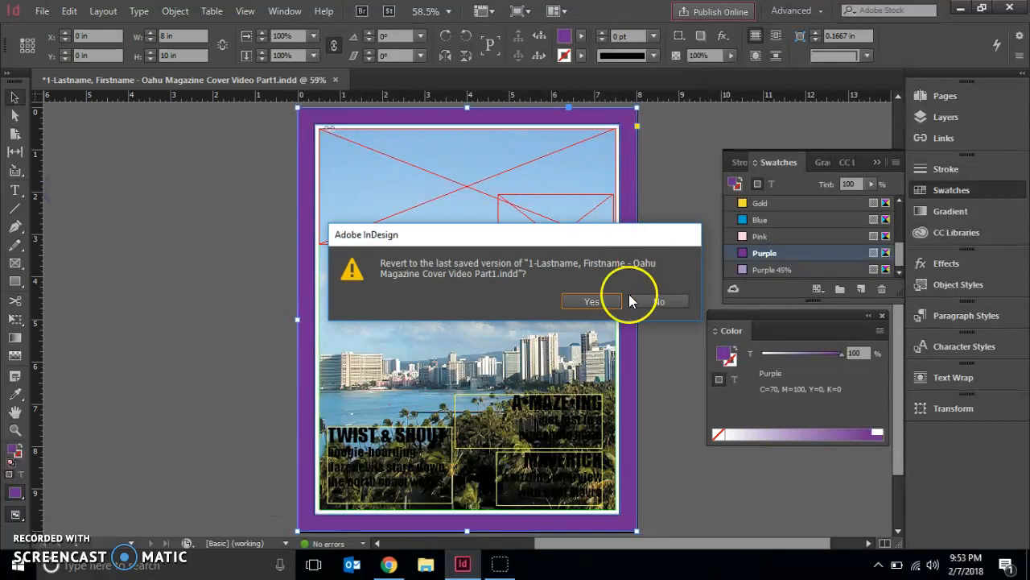
{"action": "left_click", "coordinate": [592, 302]}
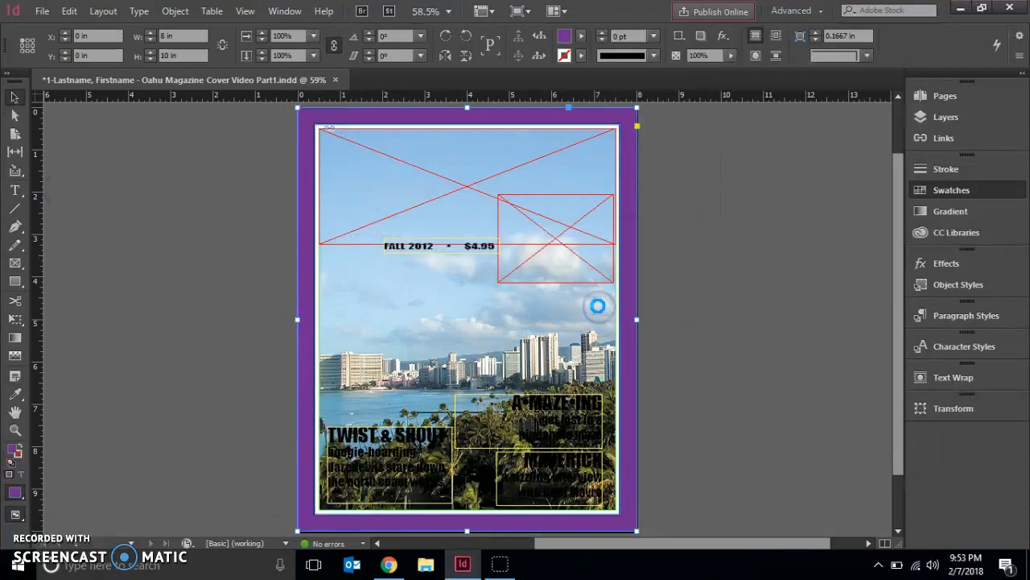